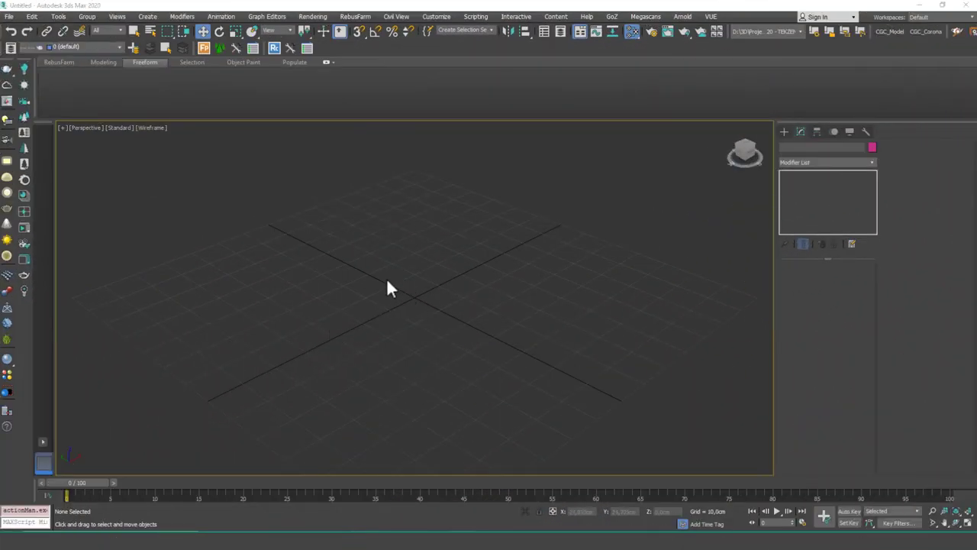
Draw a rectangle spline across the grid and a circle spline beside its long side.
{"action": "mouse_move", "coordinate": [464, 327]}
{"action": "middle_mouse_down"}
{"action": "mouse_move", "coordinate": [450, 276]}
{"action": "mouse_move", "coordinate": [450, 329]}
{"action": "middle_mouse_up"}
{"action": "scroll", "coordinate": [450, 276], "scroll_direction": "down", "scroll_amount": 3}
{"action": "left_click", "coordinate": [784, 131]}
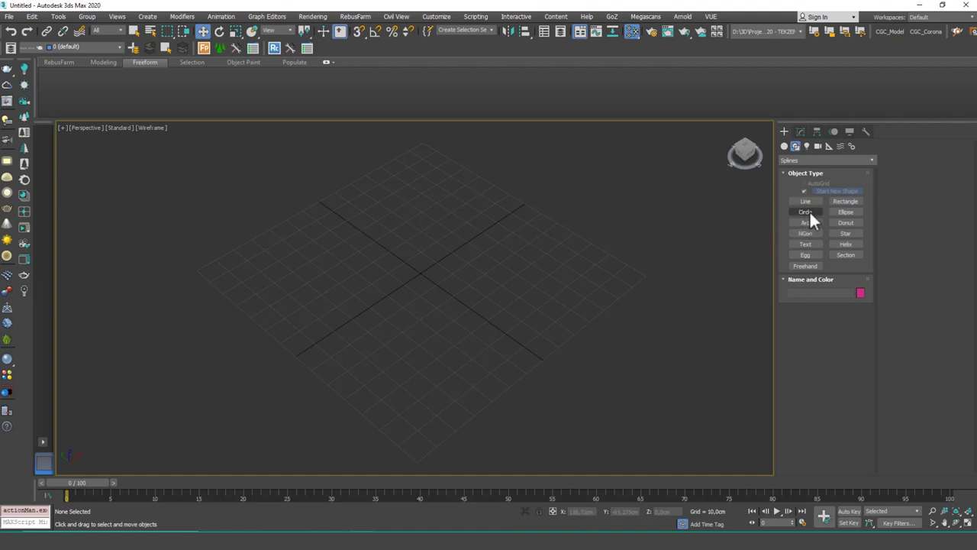
{"action": "left_click", "coordinate": [843, 201]}
{"action": "mouse_move", "coordinate": [372, 226]}
{"action": "left_mouse_down"}
{"action": "mouse_move", "coordinate": [419, 368]}
{"action": "mouse_move", "coordinate": [436, 374]}
{"action": "mouse_move", "coordinate": [420, 417]}
{"action": "left_mouse_up"}
{"action": "right_click", "coordinate": [419, 416]}
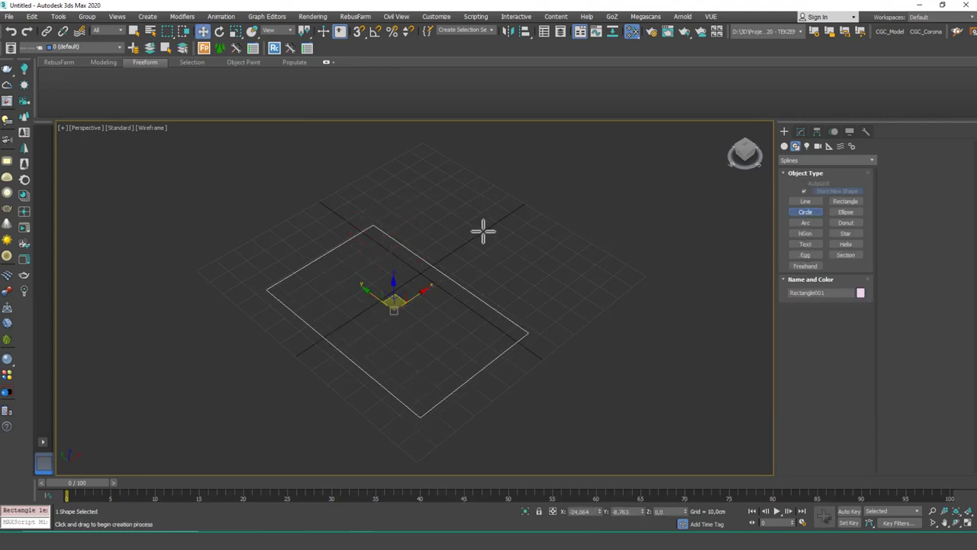
{"action": "left_click_drag", "start_coordinate": [483, 231], "coordinate": [527, 217]}
{"action": "right_click", "coordinate": [499, 293]}
Apply an Edit Spline modifier to the rectangle and attach the circle to it.
{"action": "left_click", "coordinate": [494, 309]}
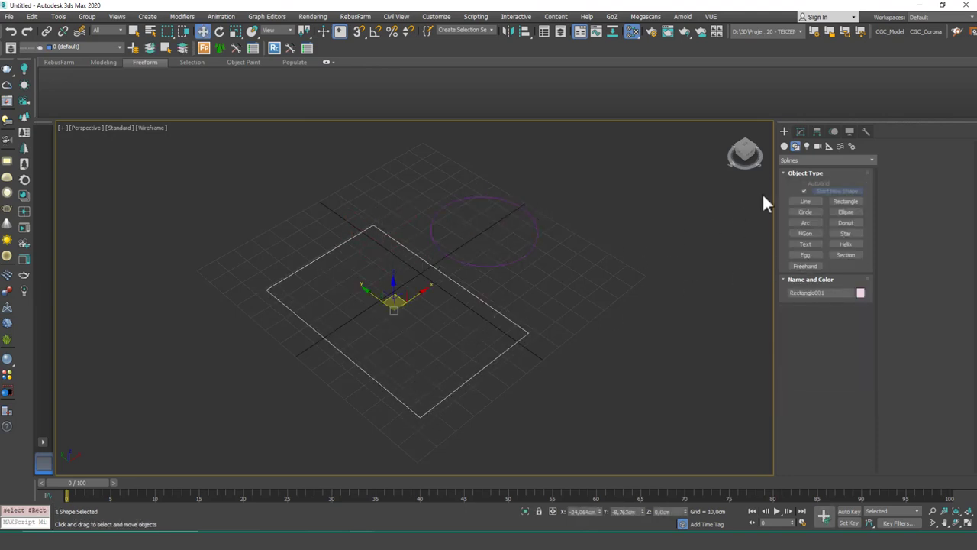
{"action": "left_click", "coordinate": [801, 131]}
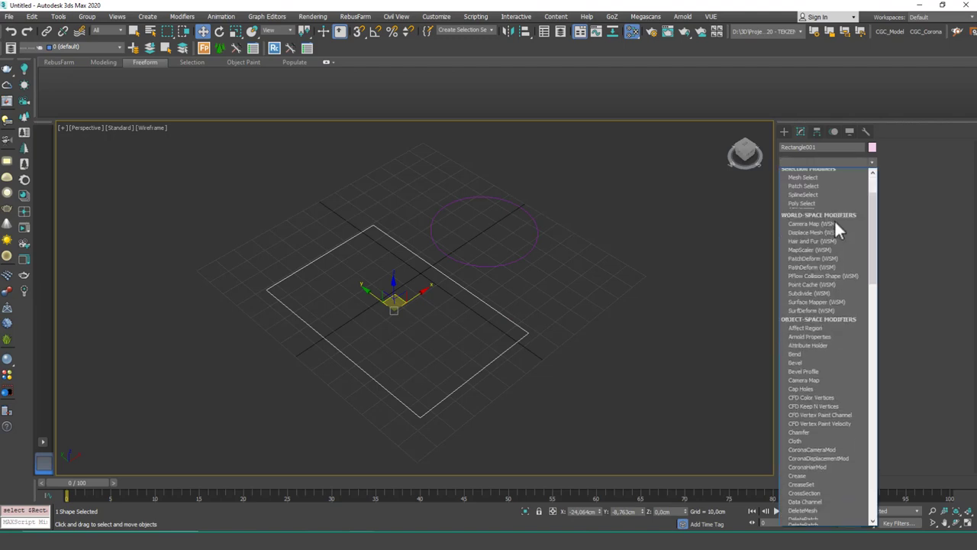
{"action": "key", "text": "e"}
{"action": "left_click", "coordinate": [816, 197]}
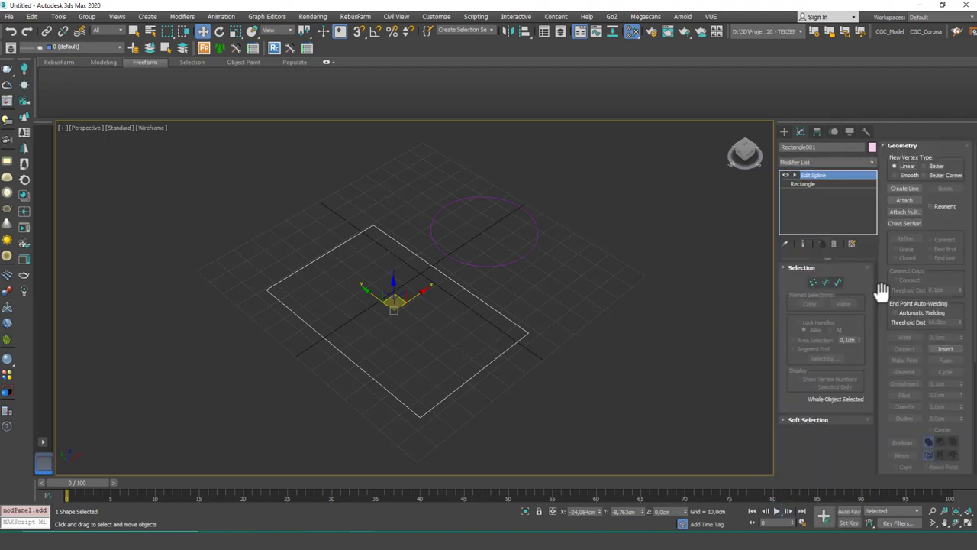
{"action": "left_click", "coordinate": [905, 199]}
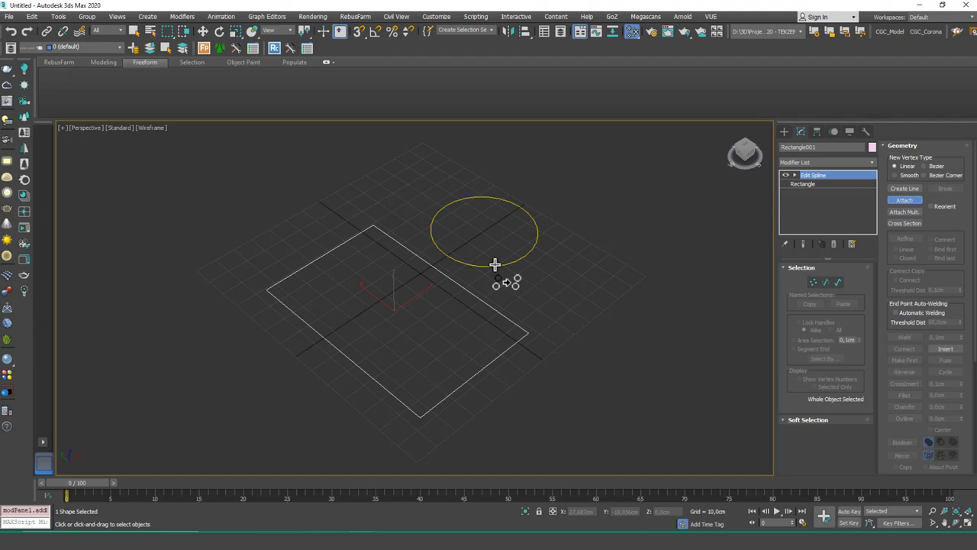
{"action": "right_click", "coordinate": [439, 284]}
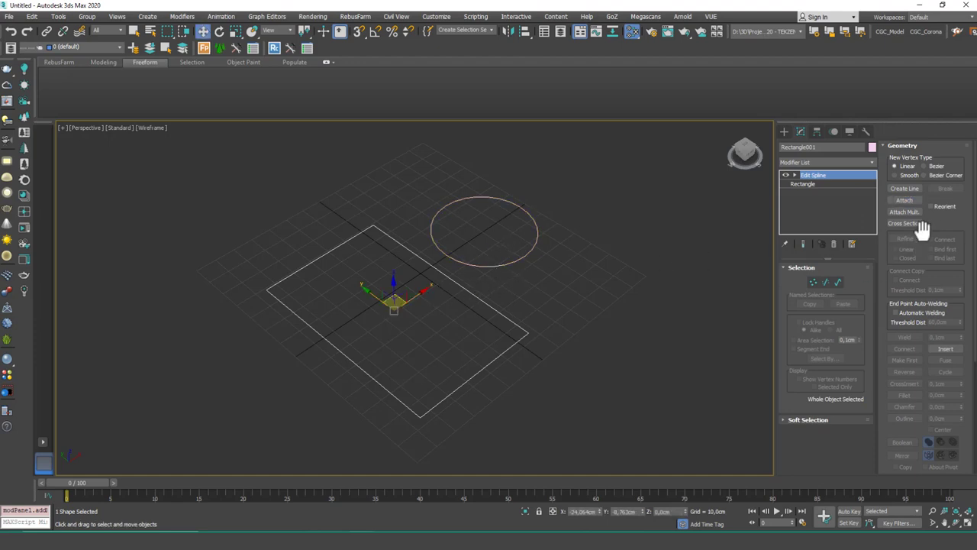
Hide the rectangle at spline sub-object level and unhide everything again.
{"action": "left_click_drag", "start_coordinate": [947, 225], "coordinate": [950, 116]}
{"action": "left_click_drag", "start_coordinate": [967, 304], "coordinate": [970, 282]}
{"action": "scroll", "coordinate": [969, 283], "scroll_direction": "down", "scroll_amount": 3}
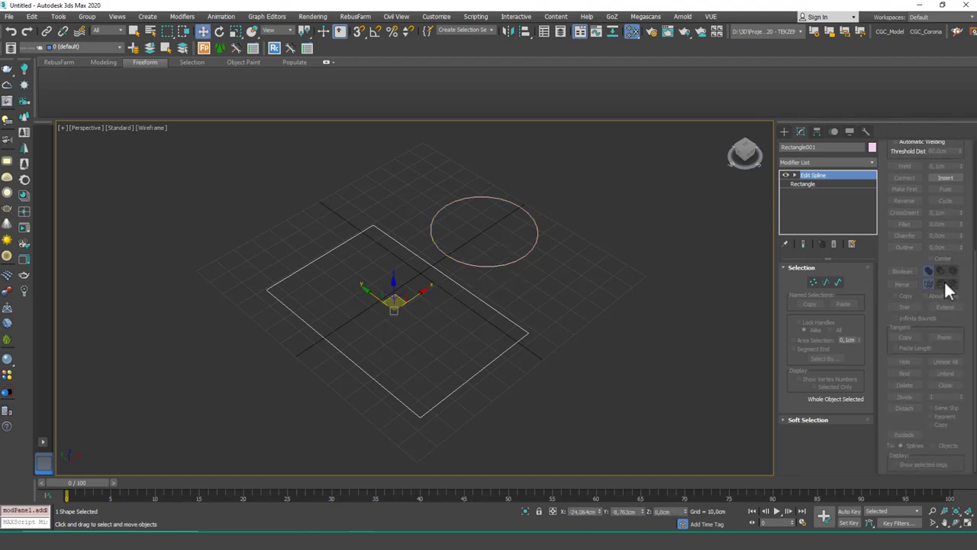
{"action": "key", "text": "3"}
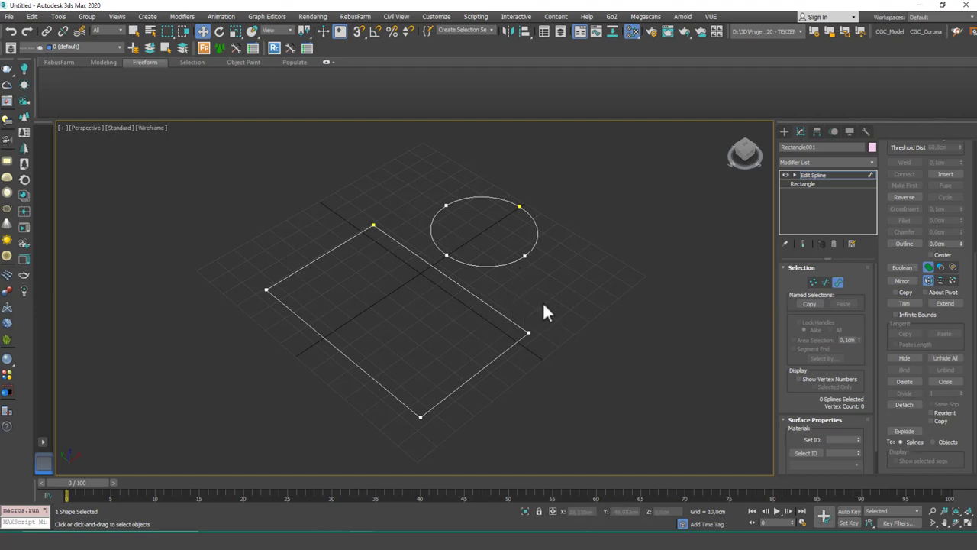
{"action": "key", "text": "3"}
{"action": "left_click_drag", "start_coordinate": [514, 301], "coordinate": [489, 327]}
{"action": "key", "text": "3"}
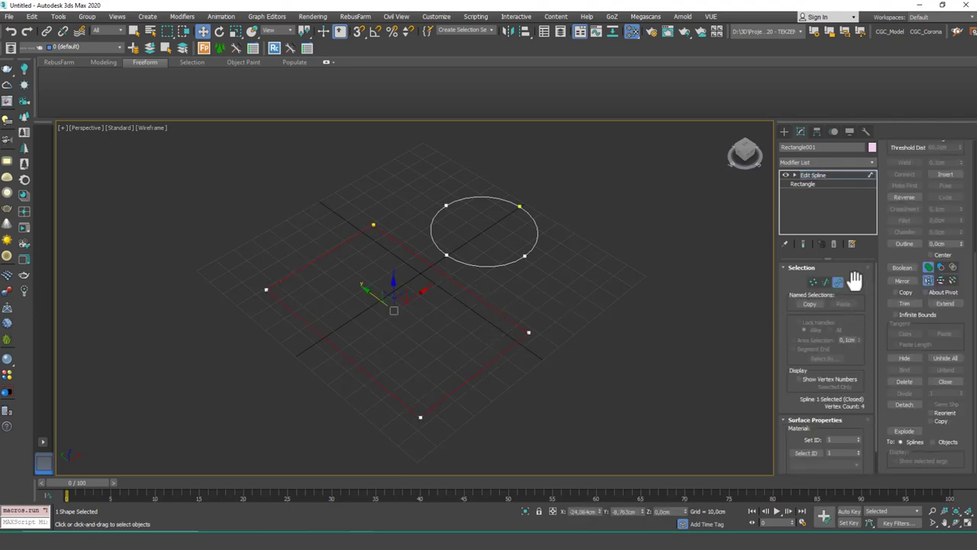
{"action": "left_click", "coordinate": [908, 357]}
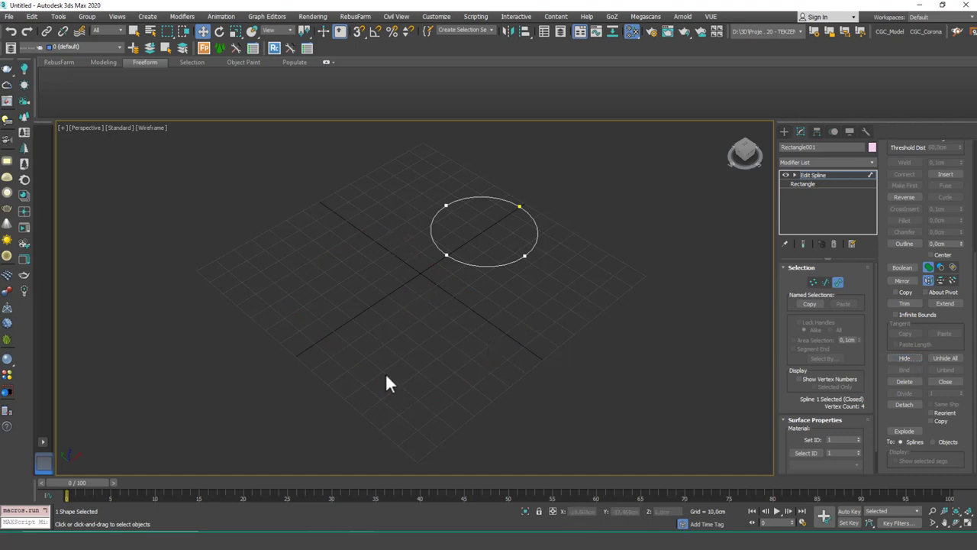
{"action": "left_click", "coordinate": [946, 358]}
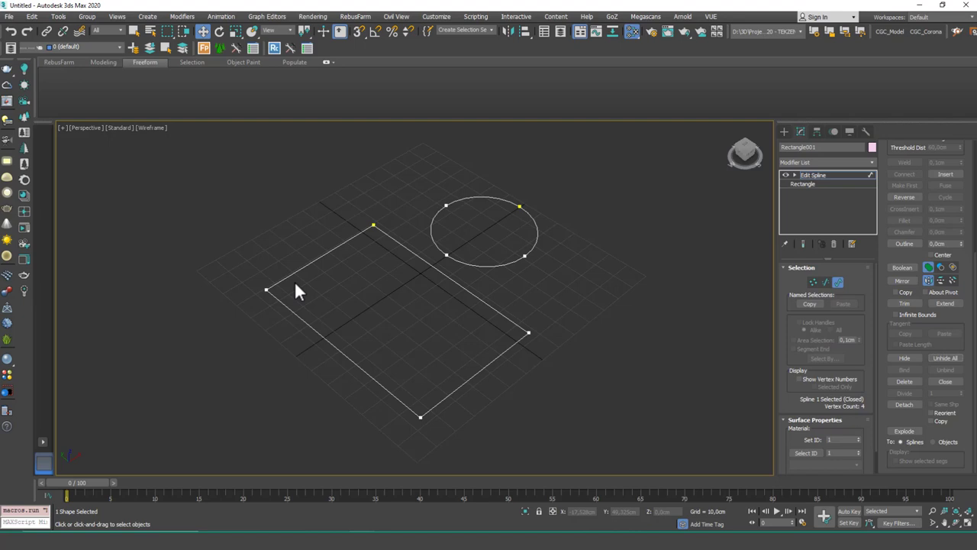
Hide the rectangle's long segment facing the circle at segment level and unhide everything.
{"action": "key", "text": "2"}
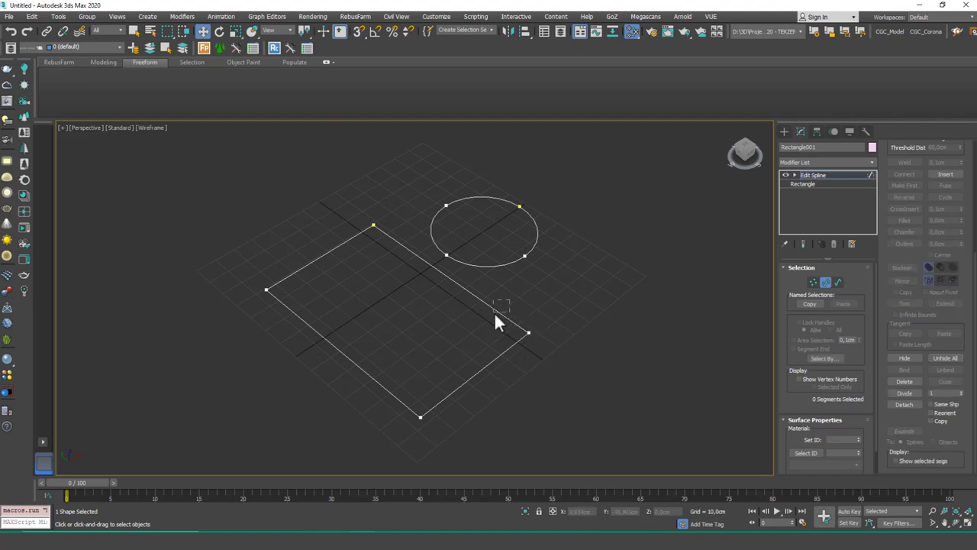
{"action": "left_click", "coordinate": [495, 311]}
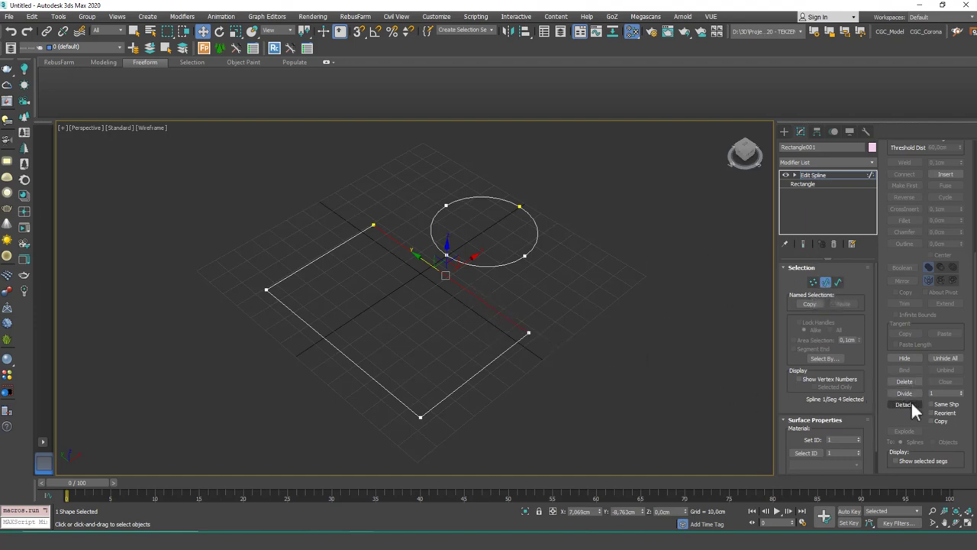
{"action": "left_click", "coordinate": [907, 356]}
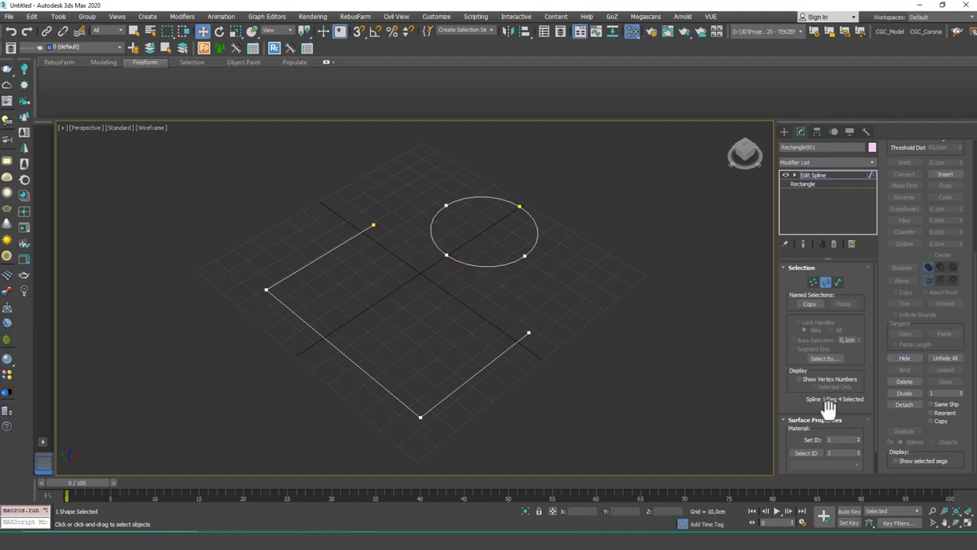
{"action": "left_click", "coordinate": [945, 358]}
Hide the rectangle's corner vertex at the near end of the side facing the circle, and unhide all vertices.
{"action": "key", "text": "1"}
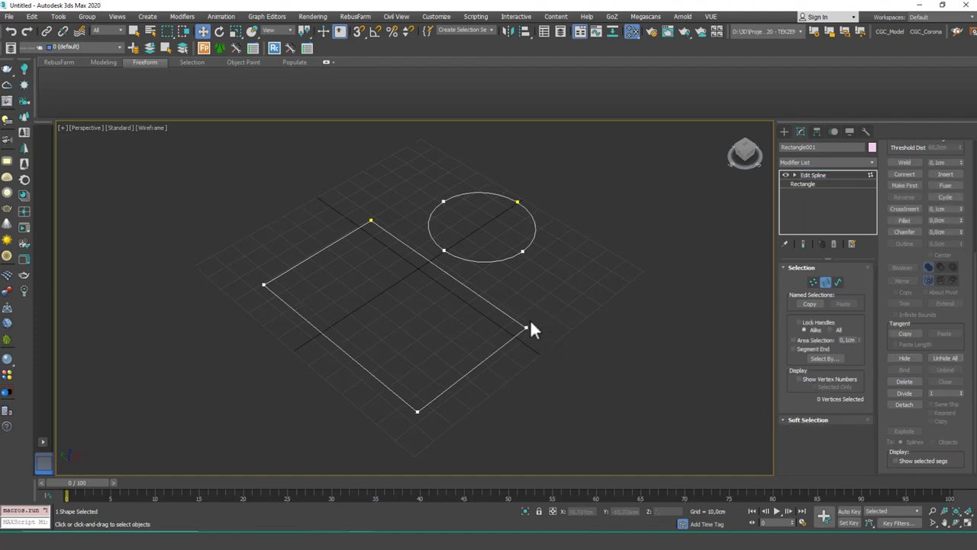
{"action": "left_click", "coordinate": [526, 328]}
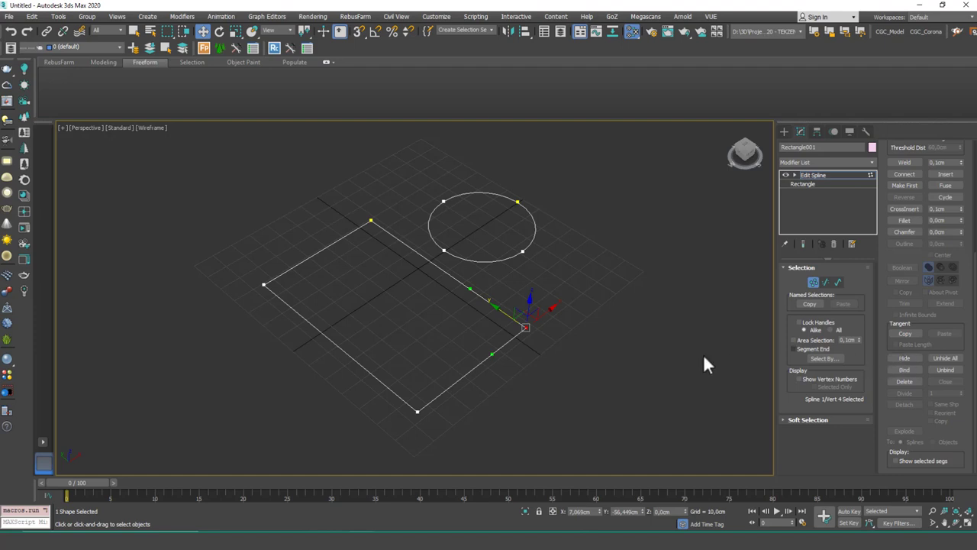
{"action": "left_click", "coordinate": [899, 357]}
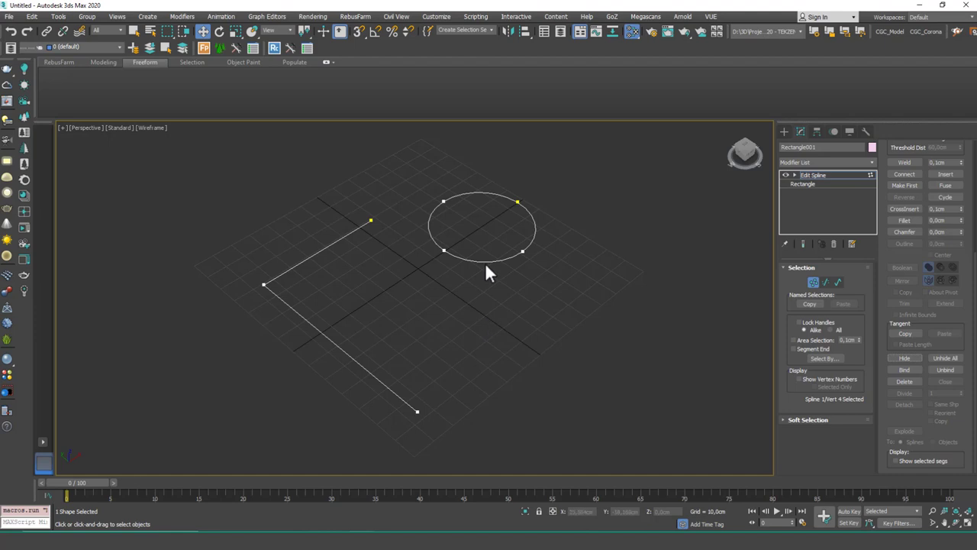
{"action": "left_click", "coordinate": [945, 358]}
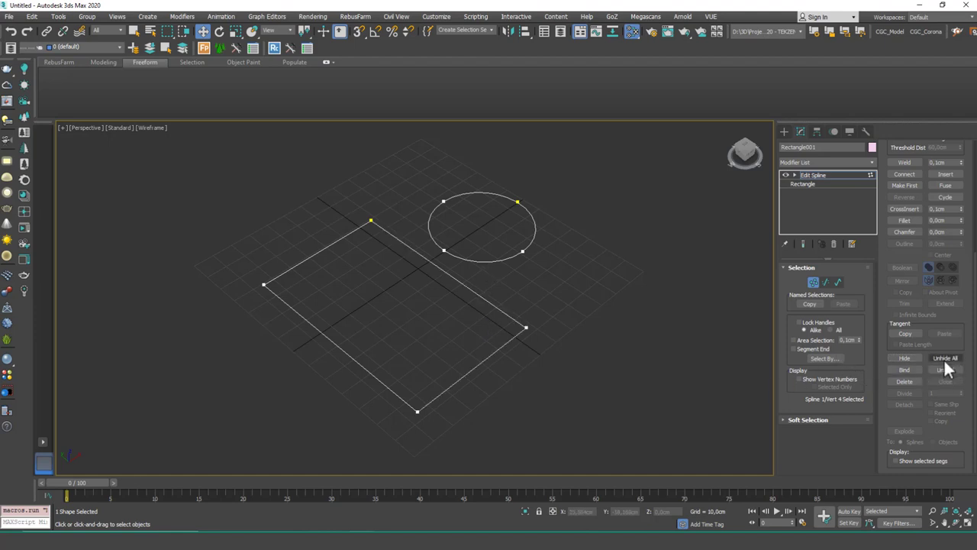
Divide the rectangle's long segment facing the circle and the circle's nearest segment with 4 evenly spaced vertices each.
{"action": "middle_click_drag", "start_coordinate": [508, 270], "coordinate": [509, 296]}
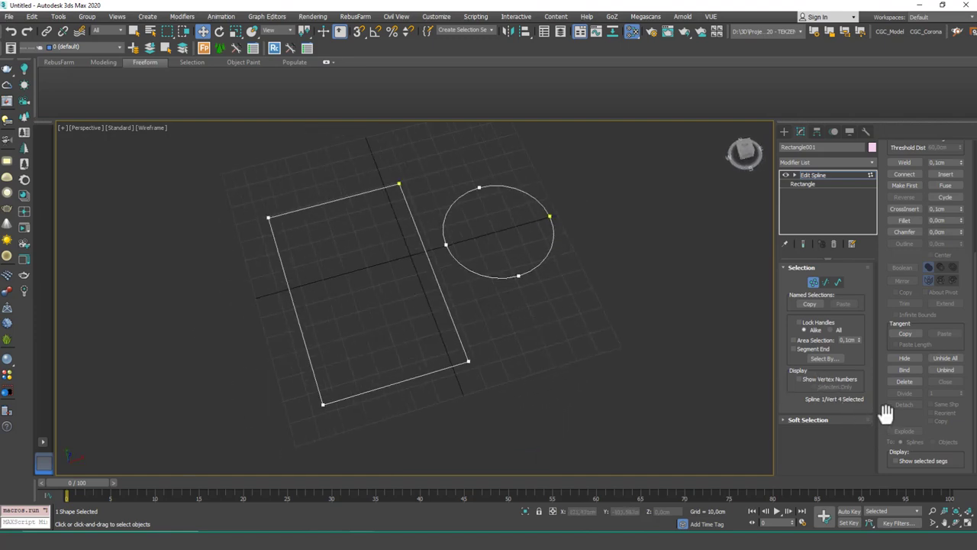
{"action": "key", "text": "2"}
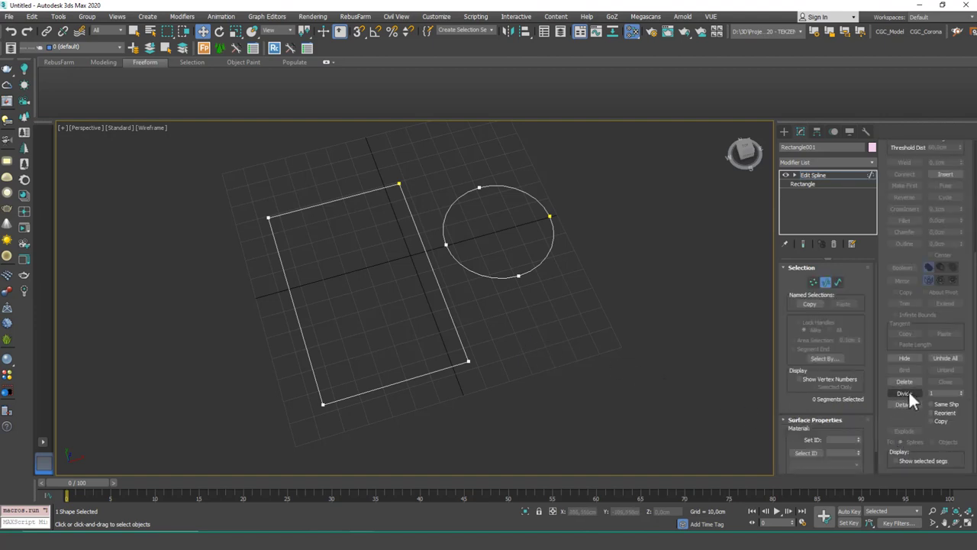
{"action": "left_click", "coordinate": [442, 293]}
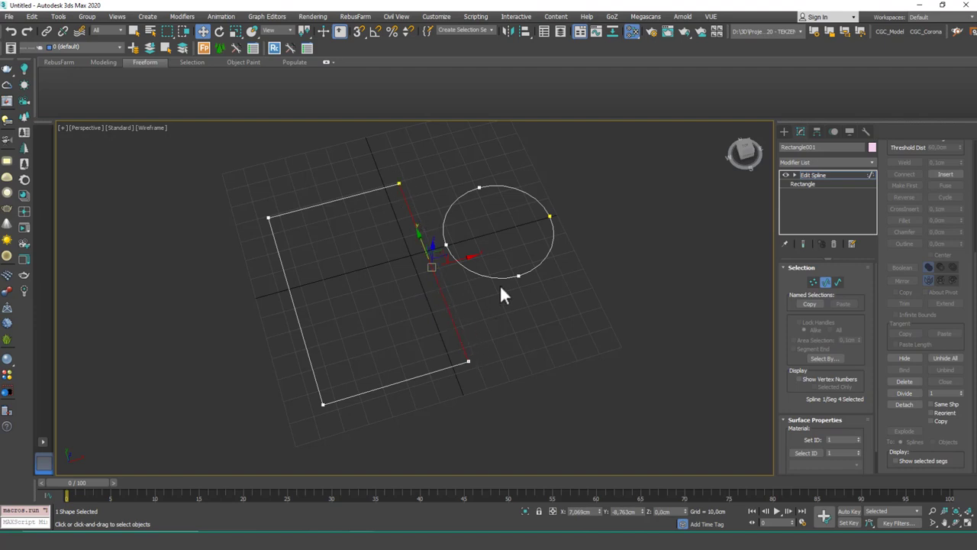
{"action": "left_click", "coordinate": [469, 267], "text": "ctrl"}
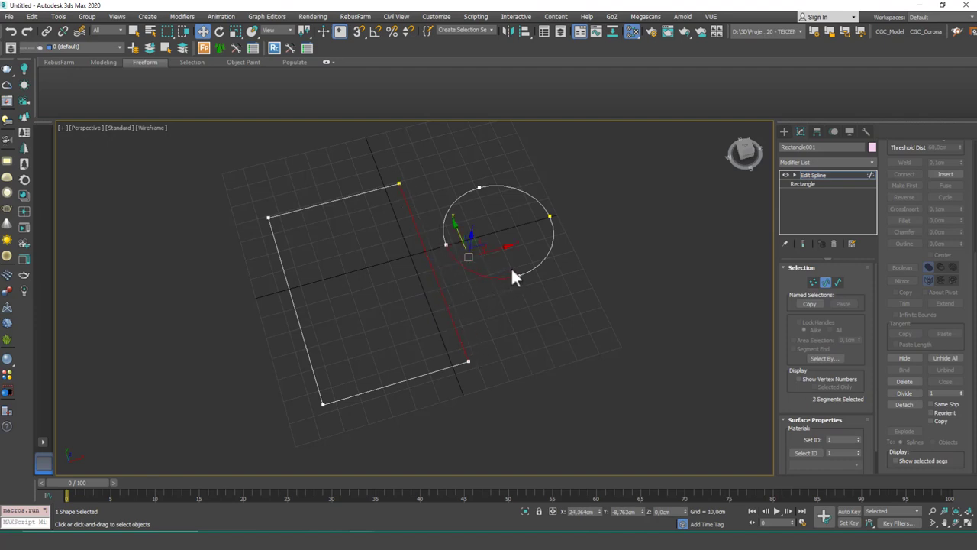
{"action": "double_click", "coordinate": [943, 392]}
{"action": "middle_click_drag", "start_coordinate": [595, 301], "coordinate": [587, 299]}
{"action": "type", "text": "4"}
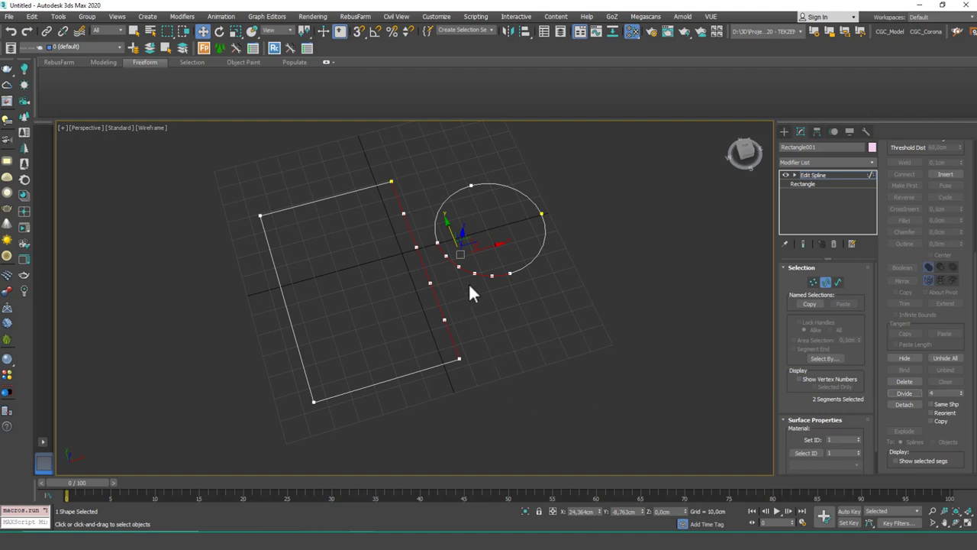
{"action": "scroll", "coordinate": [470, 294], "scroll_direction": "up", "scroll_amount": 5}
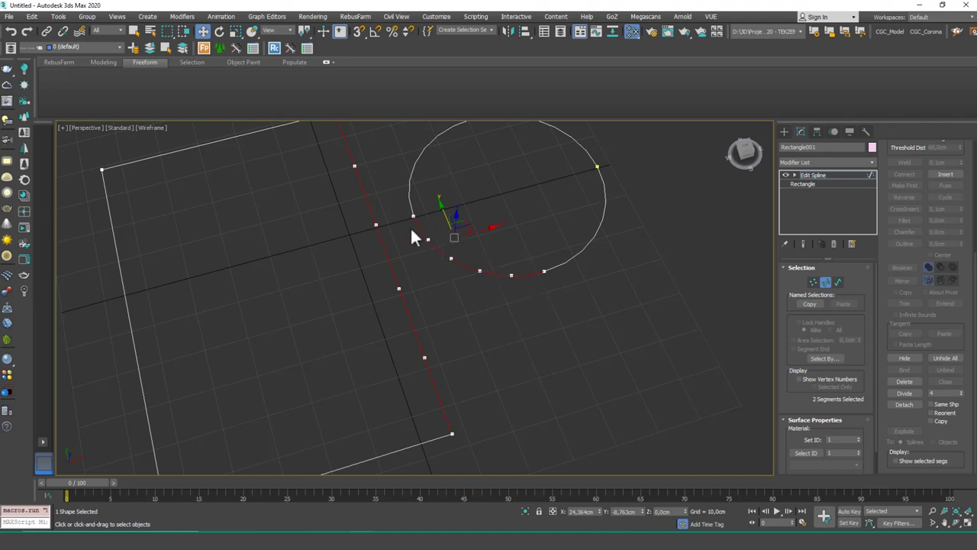
{"action": "double_click", "coordinate": [941, 393]}
Move the middle segment of the divided side inward along X, and its near end segment outward to X about 19 cm.
{"action": "middle_click_drag", "start_coordinate": [460, 355], "coordinate": [496, 369]}
{"action": "scroll", "coordinate": [454, 334], "scroll_direction": "down", "scroll_amount": 3}
{"action": "left_click", "coordinate": [496, 369]}
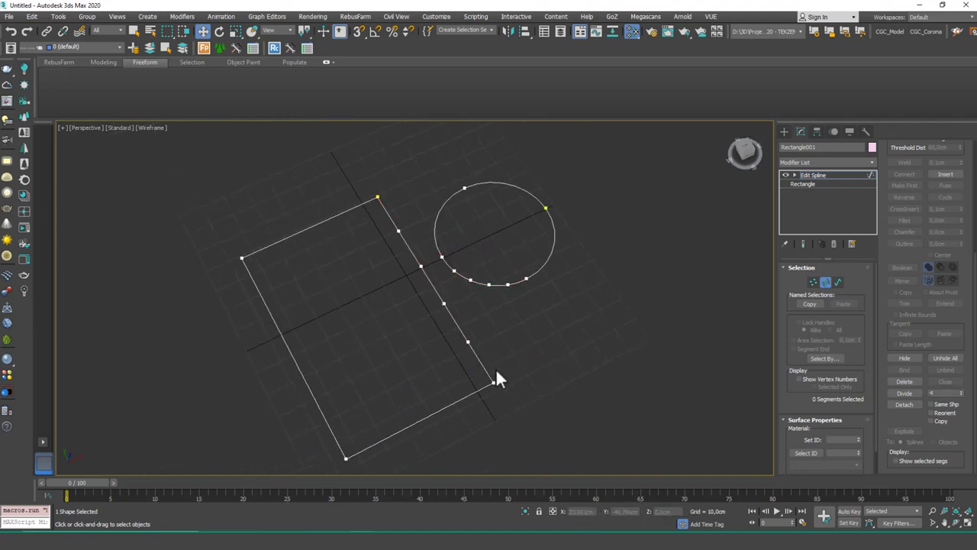
{"action": "left_click", "coordinate": [436, 291]}
{"action": "left_click_drag", "start_coordinate": [460, 270], "coordinate": [427, 284]}
{"action": "left_click", "coordinate": [479, 363]}
{"action": "left_click_drag", "start_coordinate": [506, 351], "coordinate": [534, 337]}
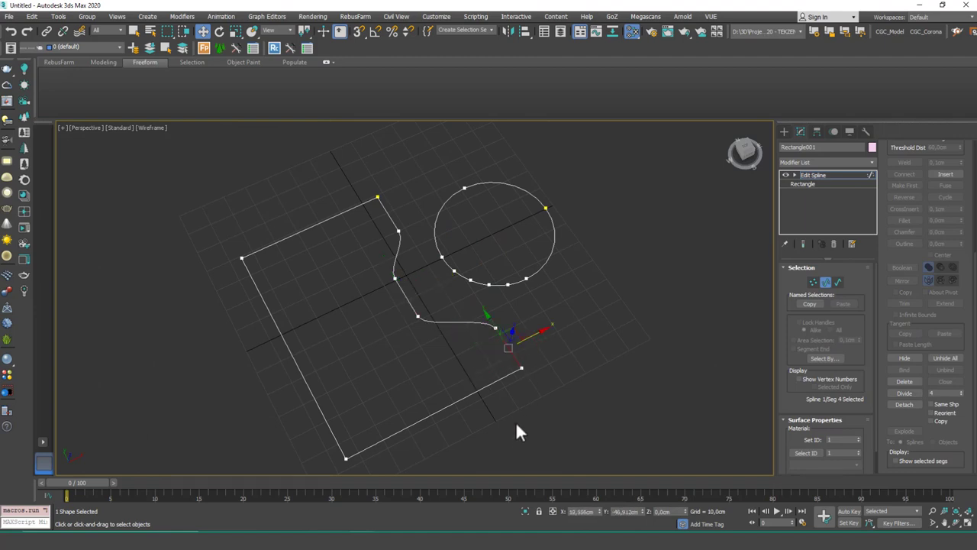
Move the vertex next to the far corner of the divided side inward to X about -5.9 cm.
{"action": "key", "text": "1"}
{"action": "left_click", "coordinate": [398, 231]}
{"action": "left_click_drag", "start_coordinate": [419, 221], "coordinate": [395, 233]}
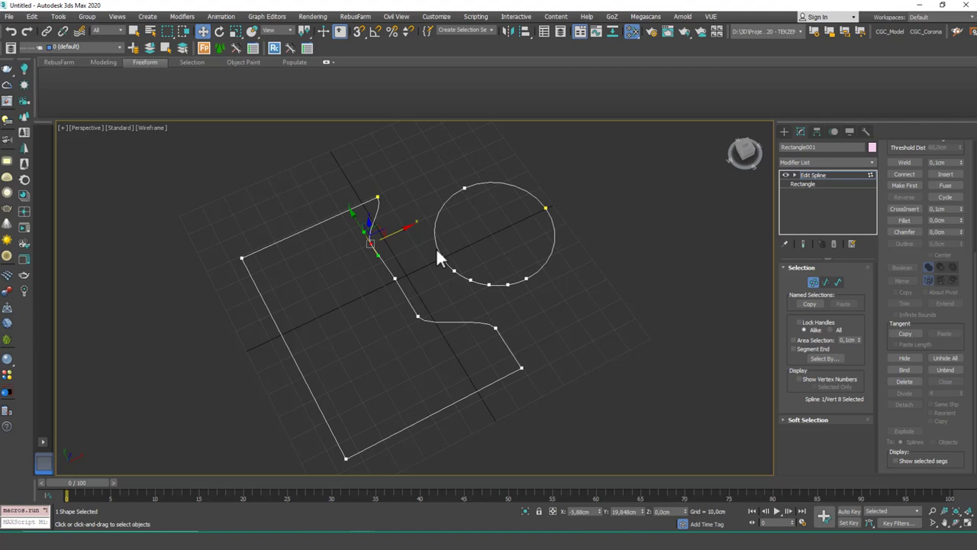
{"action": "middle_click_drag", "start_coordinate": [425, 244], "coordinate": [419, 249]}
Delete the straight short segment at the far end of the reshaped rectangle.
{"action": "key", "text": "2"}
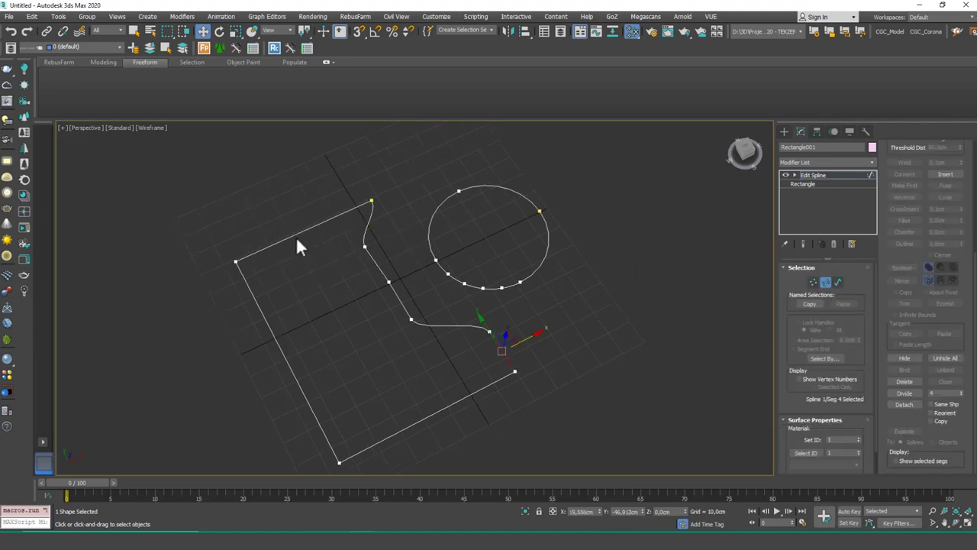
{"action": "left_click", "coordinate": [297, 236]}
{"action": "key", "text": "Delete"}
Close the open rectangle spline at spline sub-object level.
{"action": "middle_click_drag", "start_coordinate": [345, 257], "coordinate": [374, 250]}
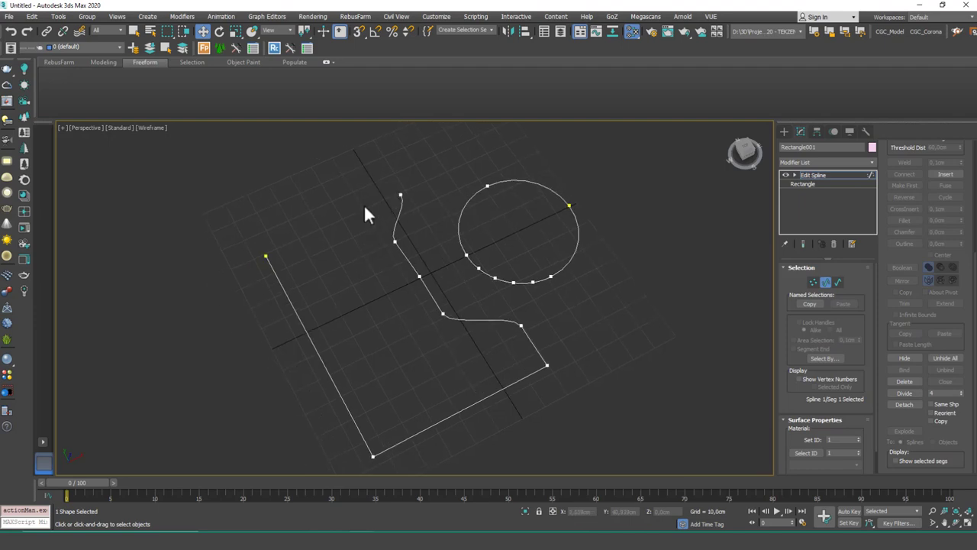
{"action": "key", "text": "3"}
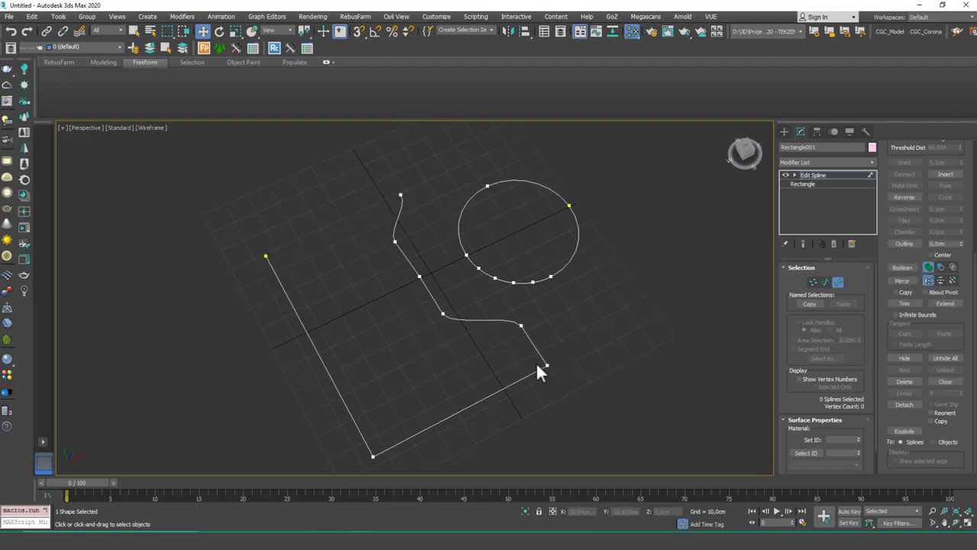
{"action": "left_click", "coordinate": [538, 360]}
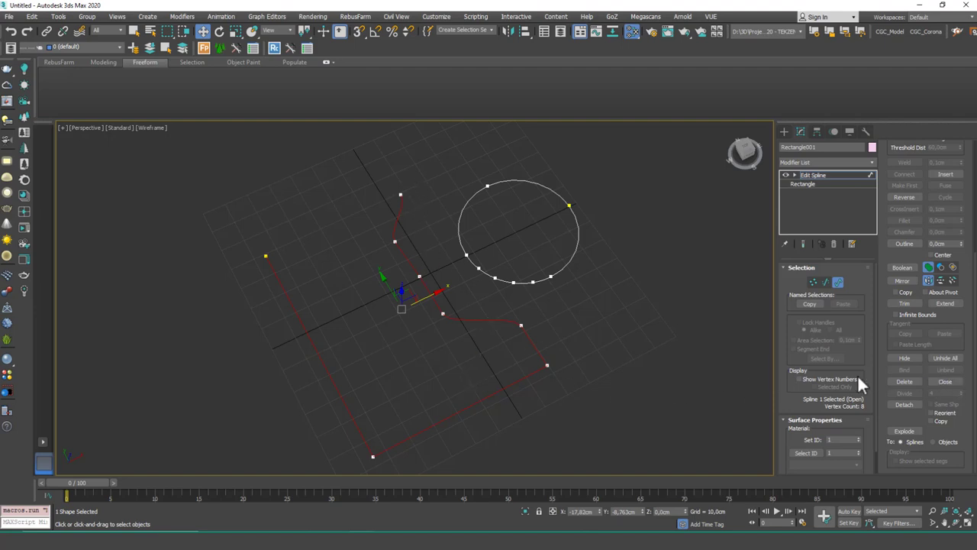
{"action": "left_click", "coordinate": [945, 382]}
Delete the circle's undivided segment farthest from the rectangle, close the open circle spline and clear the selection.
{"action": "left_click", "coordinate": [571, 268]}
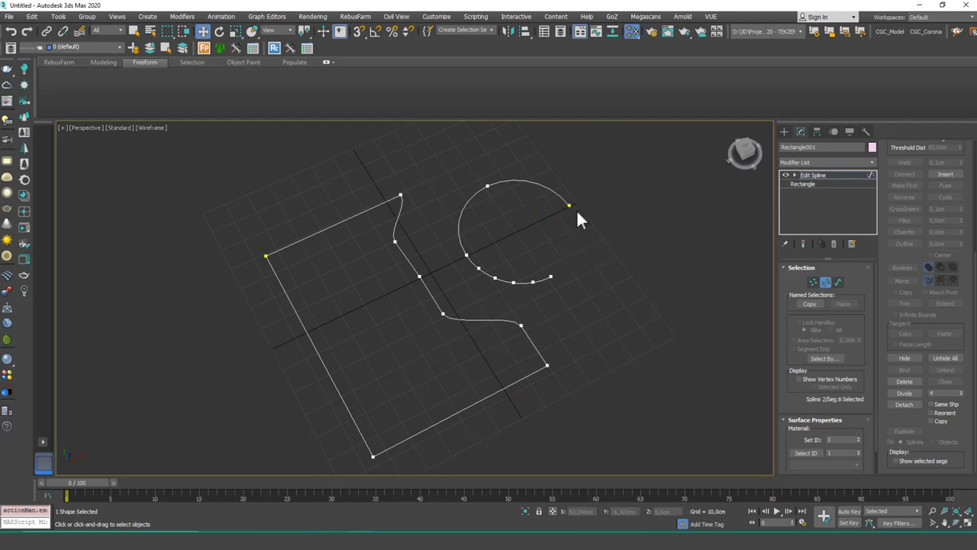
{"action": "key", "text": "3"}
{"action": "left_click", "coordinate": [560, 193]}
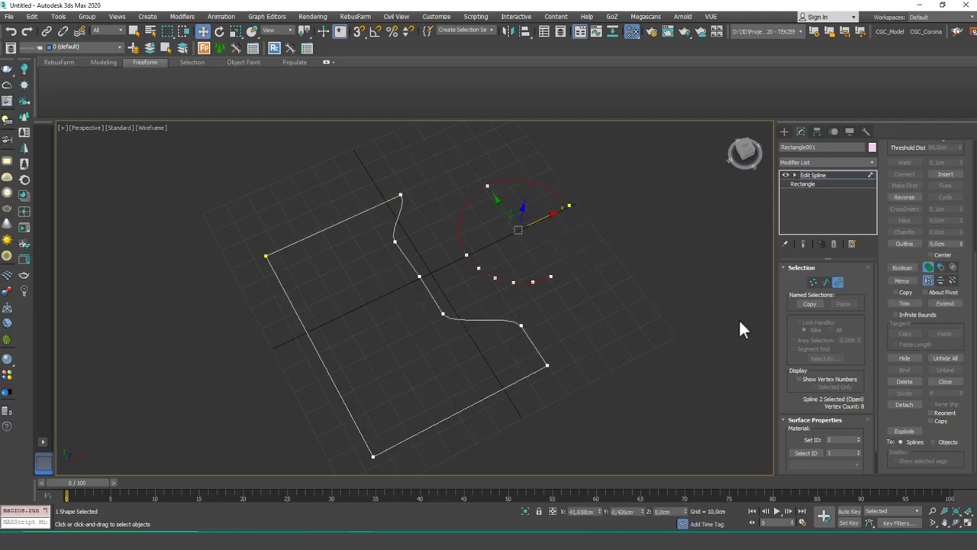
{"action": "left_click", "coordinate": [944, 381]}
{"action": "middle_click_drag", "start_coordinate": [578, 257], "coordinate": [544, 262]}
{"action": "left_click", "coordinate": [437, 168]}
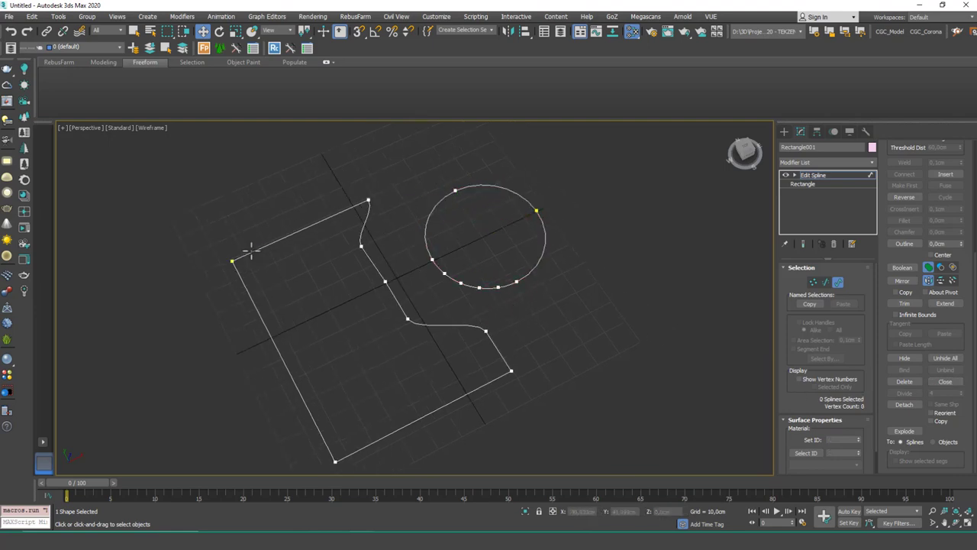
Convert the two vertices at the ends of the circle's closing segment to Corner so that the segment runs straight.
{"action": "key", "text": "1"}
{"action": "left_click", "coordinate": [538, 209]}
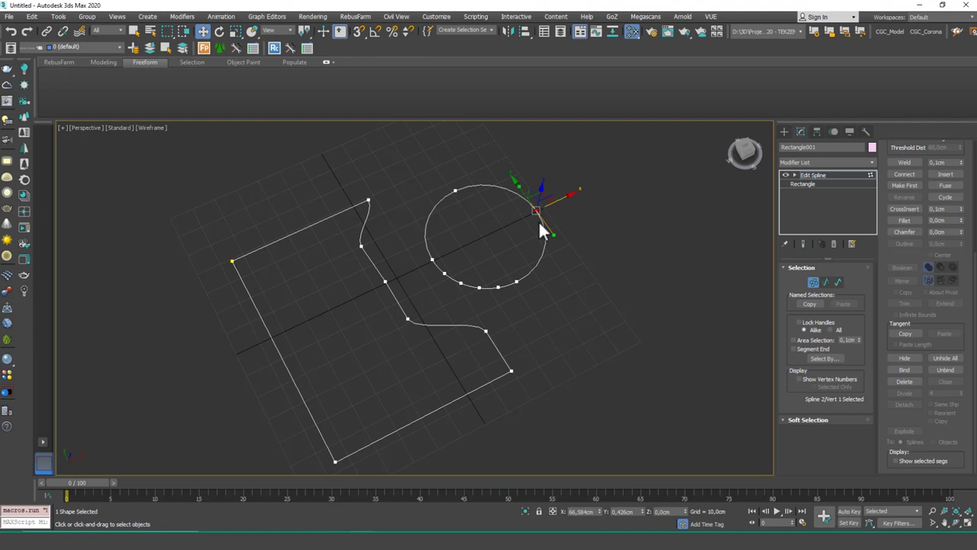
{"action": "right_click", "coordinate": [543, 174]}
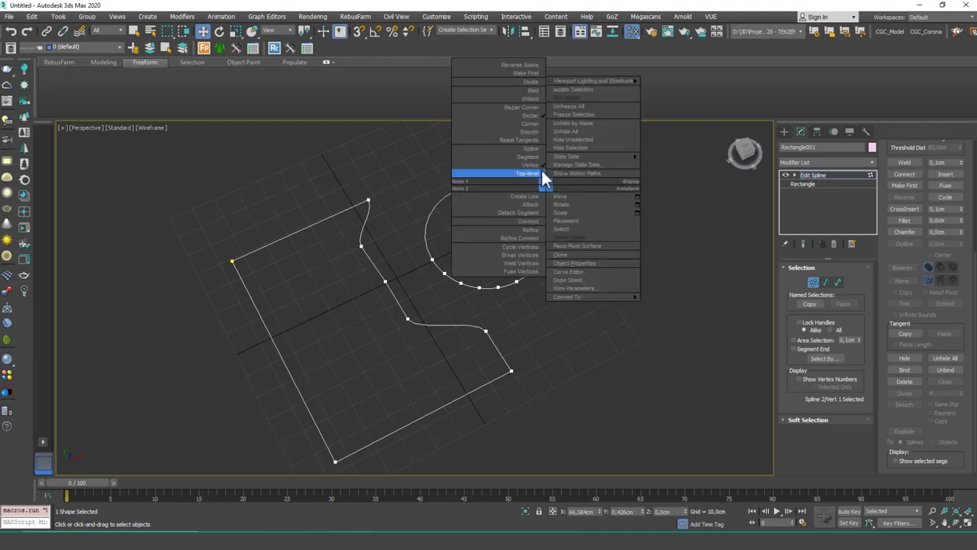
{"action": "left_click", "coordinate": [533, 124]}
{"action": "left_click", "coordinate": [561, 223]}
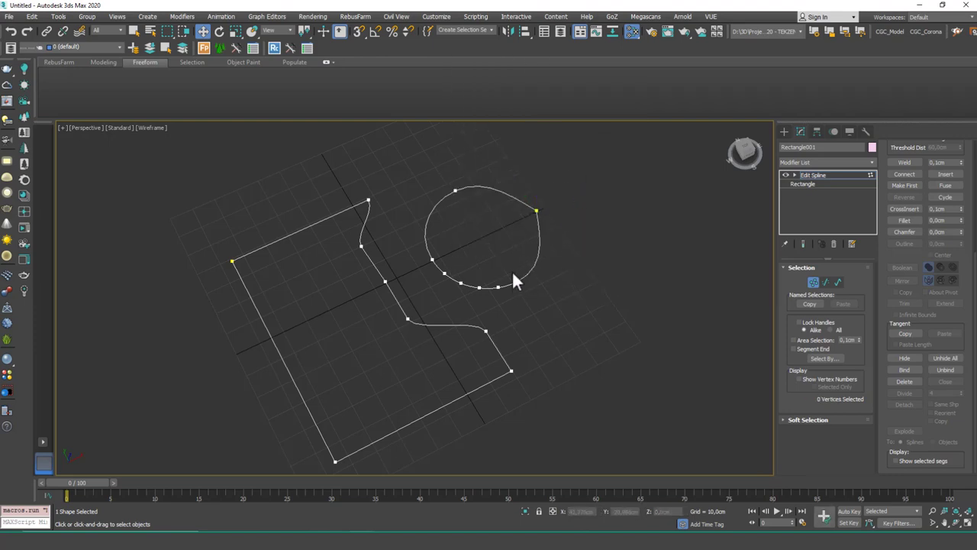
{"action": "left_click", "coordinate": [496, 286]}
{"action": "right_click", "coordinate": [549, 246]}
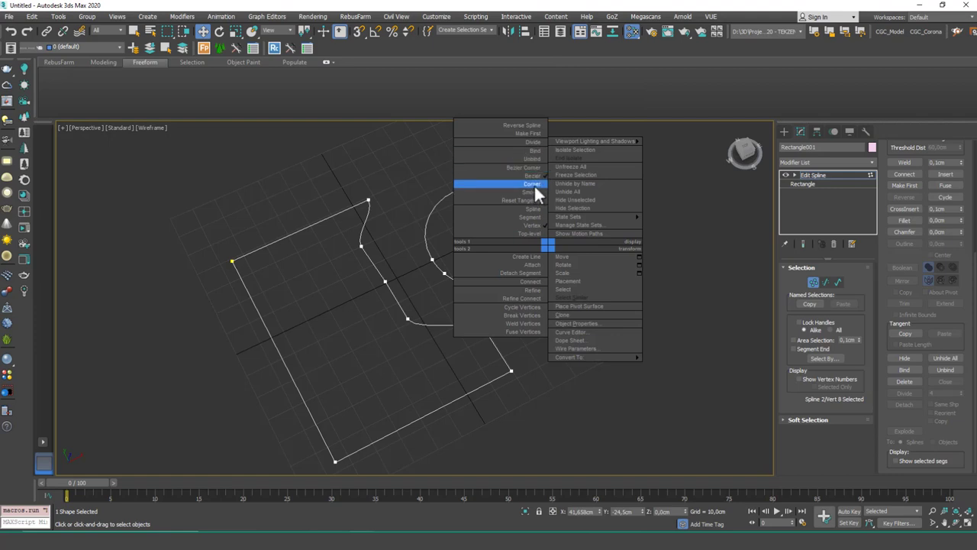
{"action": "left_click", "coordinate": [532, 184]}
{"action": "left_click", "coordinate": [578, 223]}
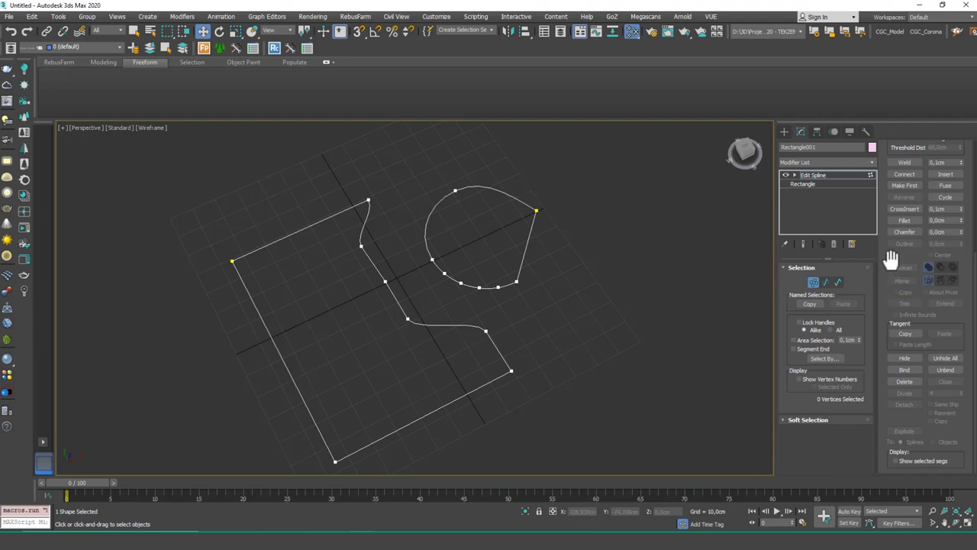
Explode the closed reshaped rectangle spline into separate splines.
{"action": "key", "text": "3"}
{"action": "left_click", "coordinate": [498, 354]}
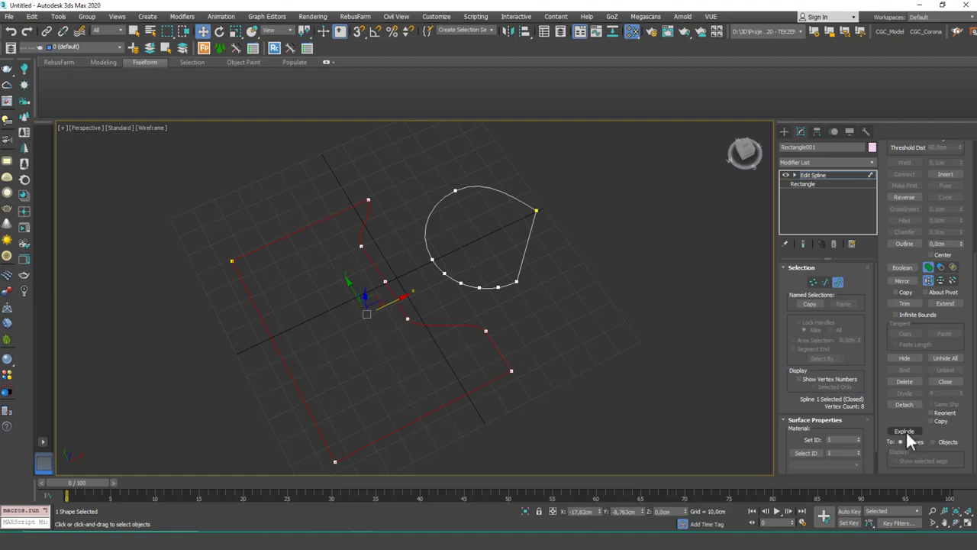
{"action": "left_click", "coordinate": [905, 430]}
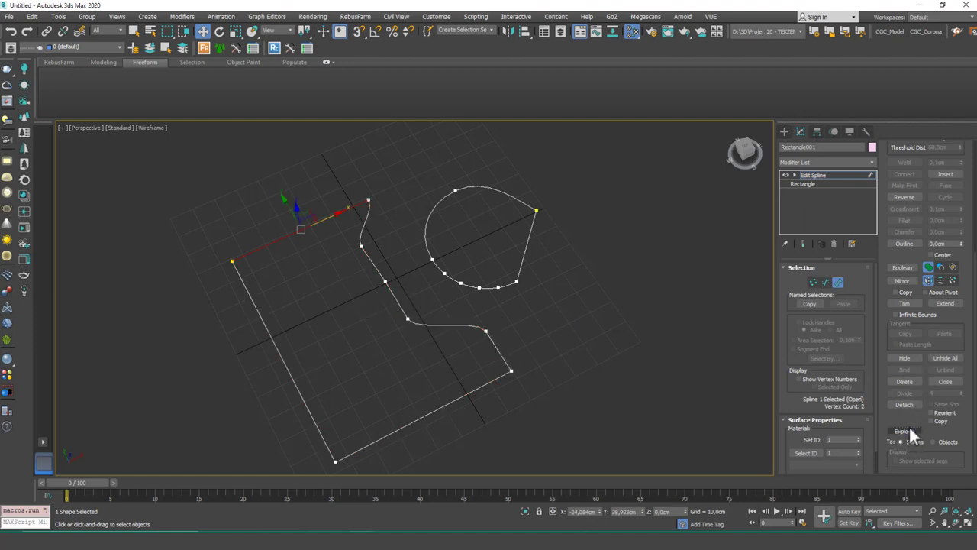
Move the two middle straight pieces, the curved piece below them and the last short piece of the divided side apart, alternating inward and outward along X.
{"action": "left_click", "coordinate": [373, 263]}
{"action": "left_click_drag", "start_coordinate": [399, 254], "coordinate": [381, 264]}
{"action": "left_click_drag", "start_coordinate": [402, 303], "coordinate": [419, 295]}
{"action": "left_click_drag", "start_coordinate": [451, 327], "coordinate": [422, 343]}
{"action": "left_click", "coordinate": [504, 351]}
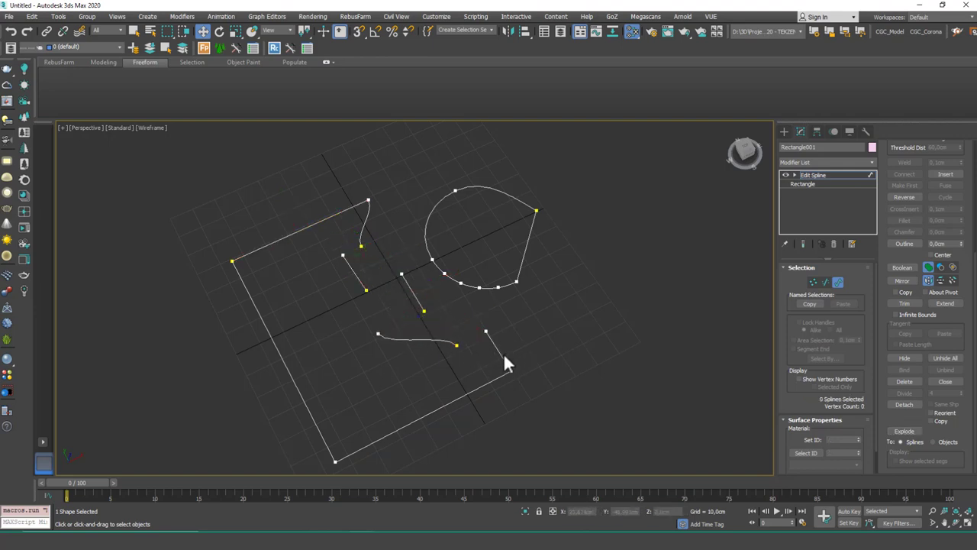
{"action": "left_click_drag", "start_coordinate": [503, 354], "coordinate": [515, 347]}
Move the exploded rectangle's three long sides outward, the near one to Y about -68.5 cm, and clear the selection.
{"action": "left_click", "coordinate": [484, 384]}
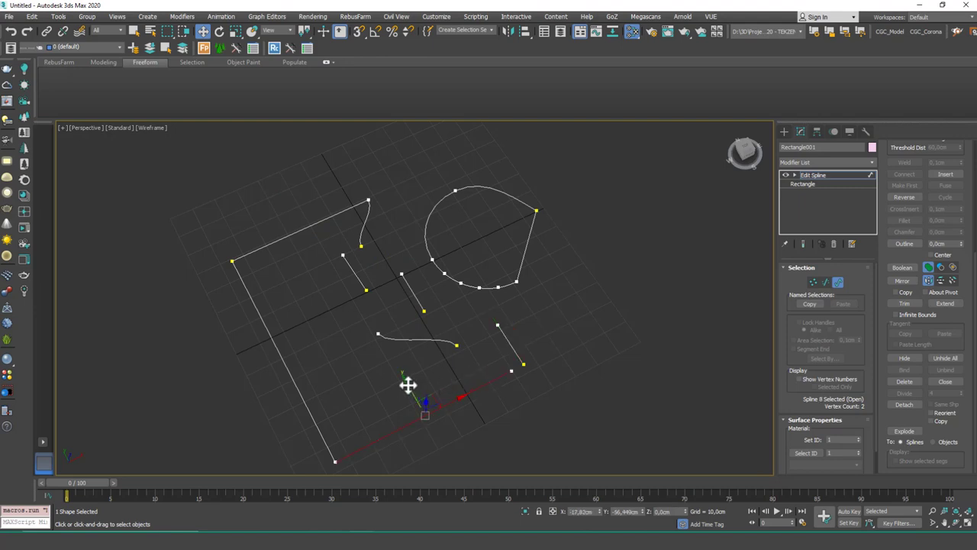
{"action": "left_click_drag", "start_coordinate": [407, 384], "coordinate": [424, 413]}
{"action": "middle_click_drag", "start_coordinate": [500, 337], "coordinate": [495, 283]}
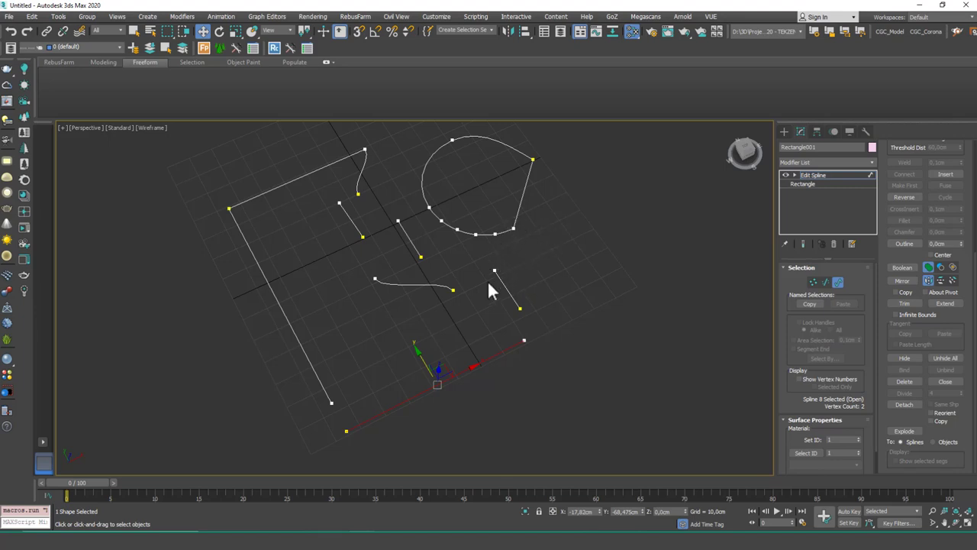
{"action": "left_click", "coordinate": [290, 319]}
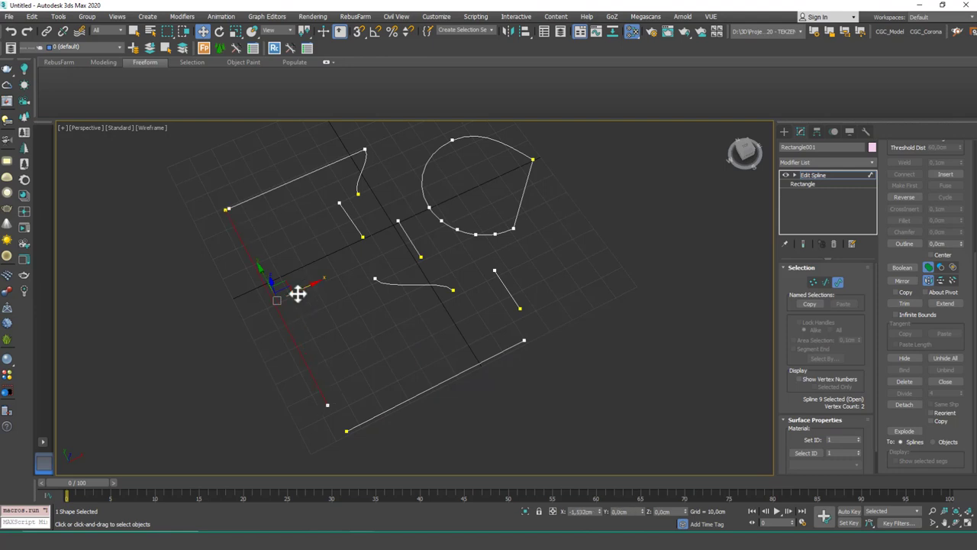
{"action": "left_click_drag", "start_coordinate": [297, 290], "coordinate": [268, 304]}
{"action": "left_click", "coordinate": [297, 178]}
{"action": "middle_click_drag", "start_coordinate": [298, 167], "coordinate": [298, 229]}
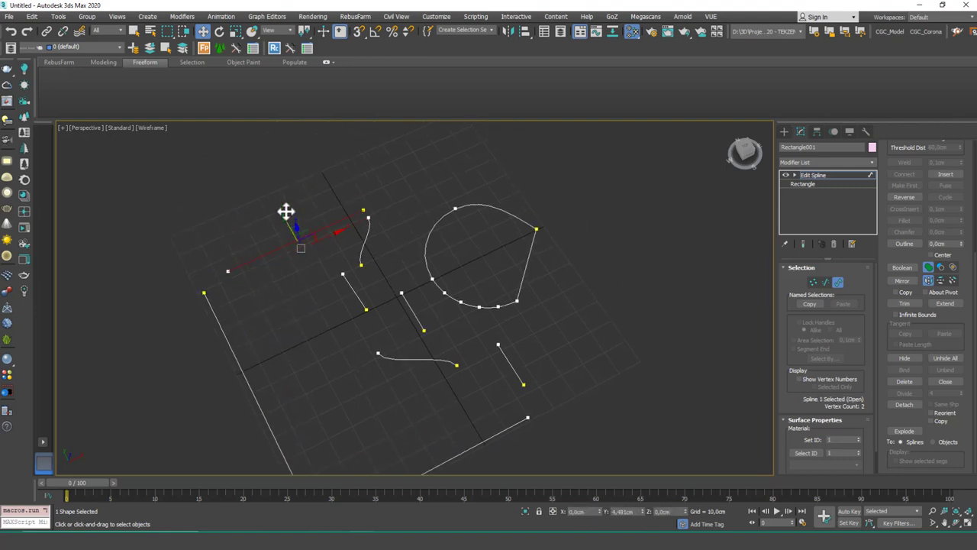
{"action": "left_click", "coordinate": [363, 249]}
{"action": "middle_click_drag", "start_coordinate": [375, 363], "coordinate": [391, 332]}
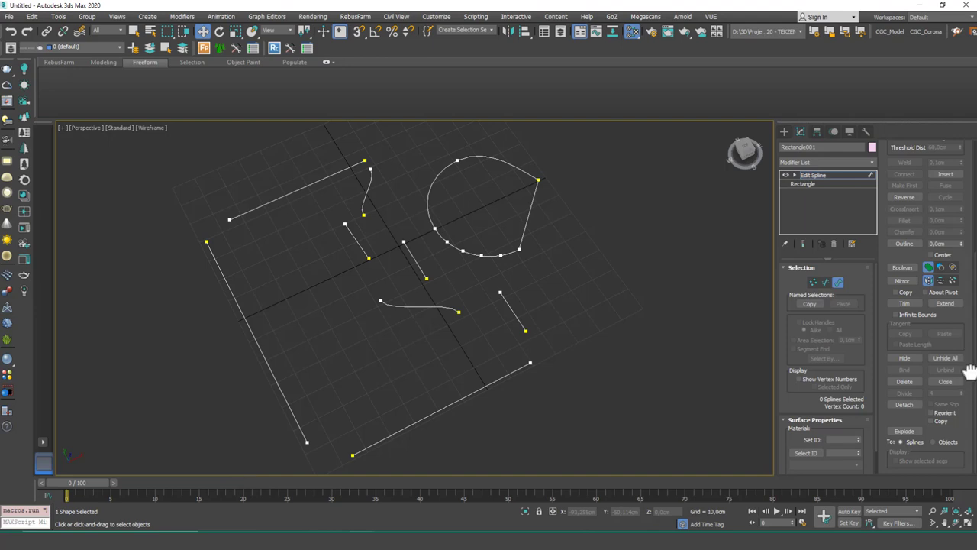
Switch the Edit Spline modifier to vertex sub-object level.
{"action": "left_click_drag", "start_coordinate": [972, 316], "coordinate": [955, 346]}
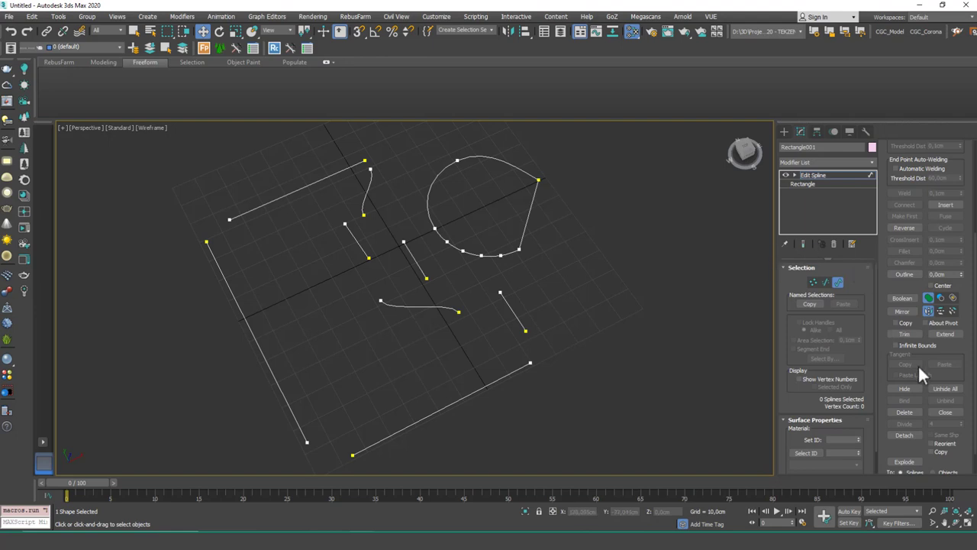
{"action": "scroll", "coordinate": [908, 328], "scroll_direction": "down", "scroll_amount": 2}
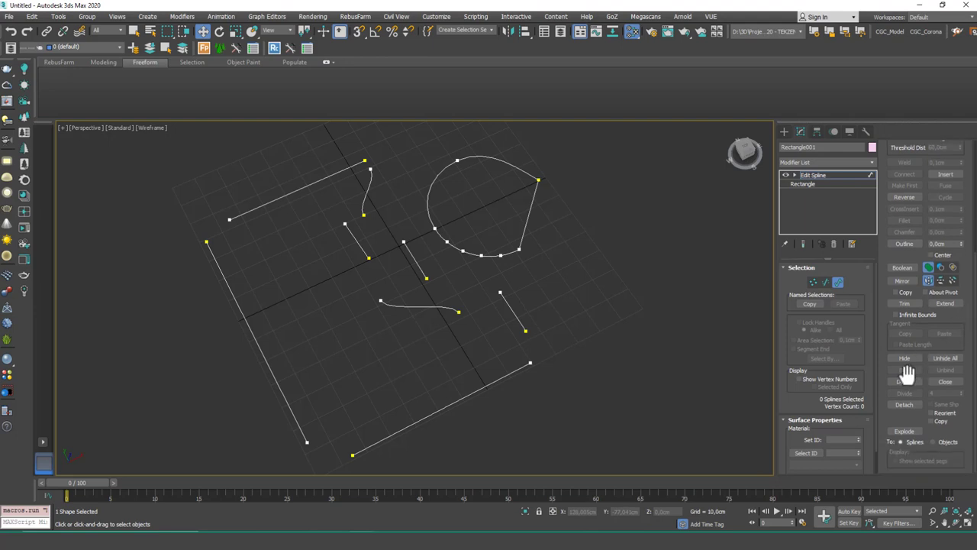
{"action": "left_click", "coordinate": [812, 282]}
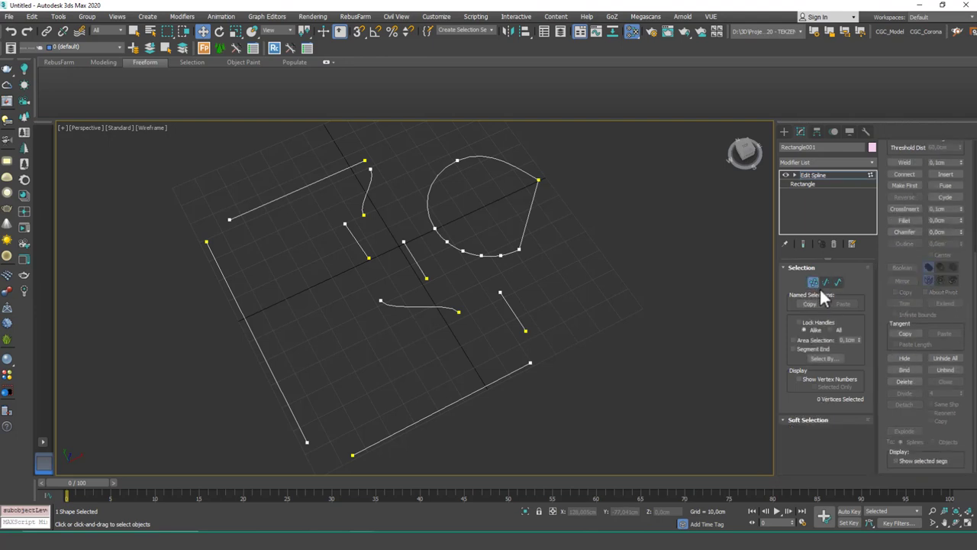